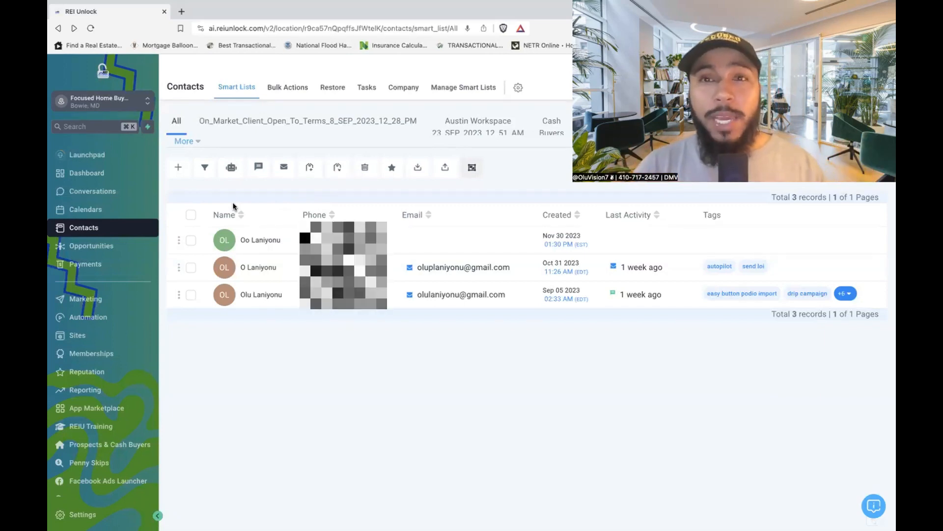
# Select all contacts in the contact list
pyautogui.click(190, 215)
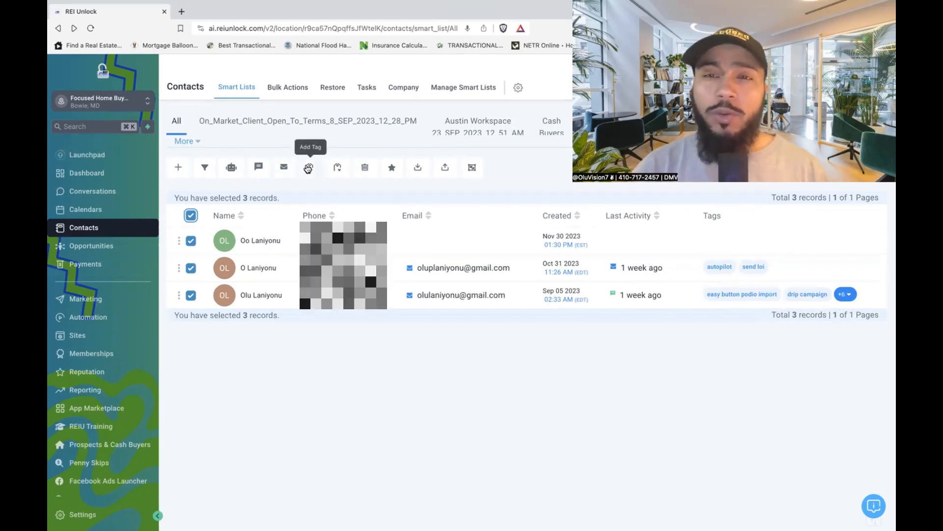
pyautogui.click(337, 171)
pyautogui.click(331, 168)
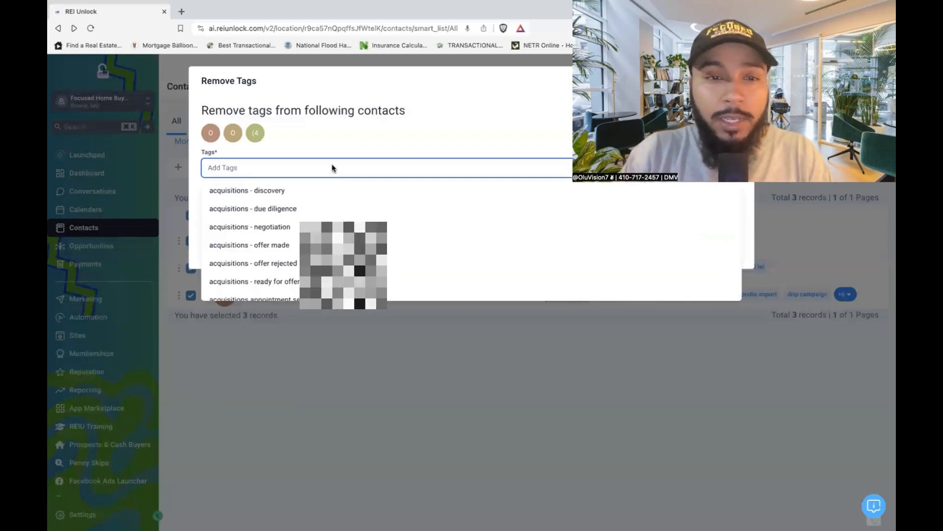
pyautogui.write('olu')
pyautogui.click(309, 194)
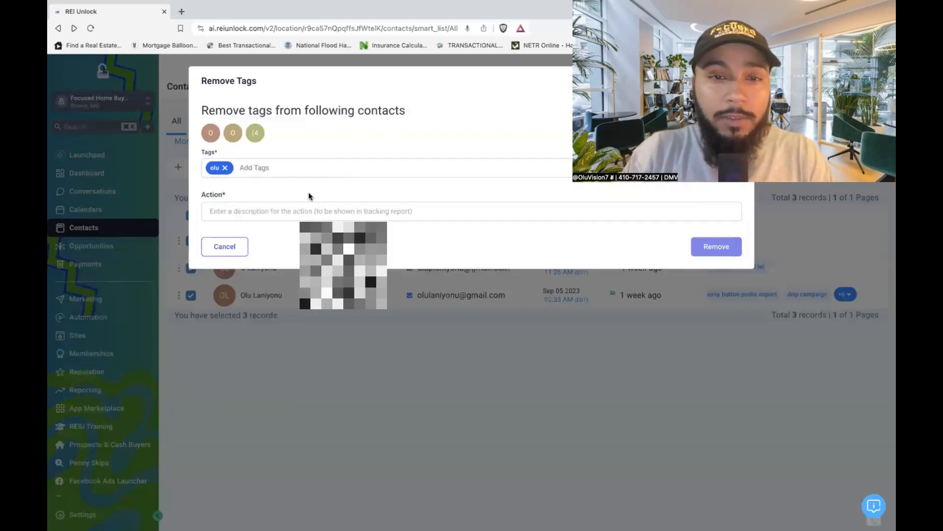
pyautogui.click(268, 209)
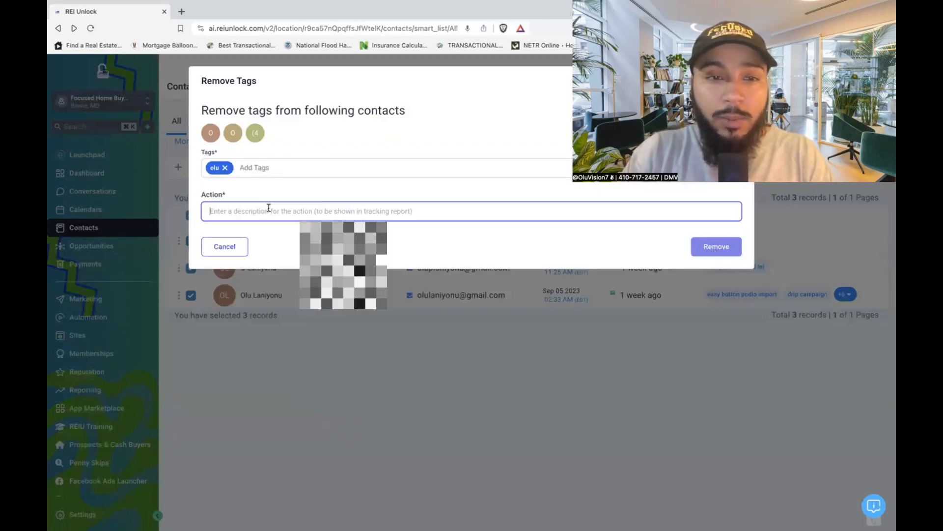
pyautogui.write('Test Olu')
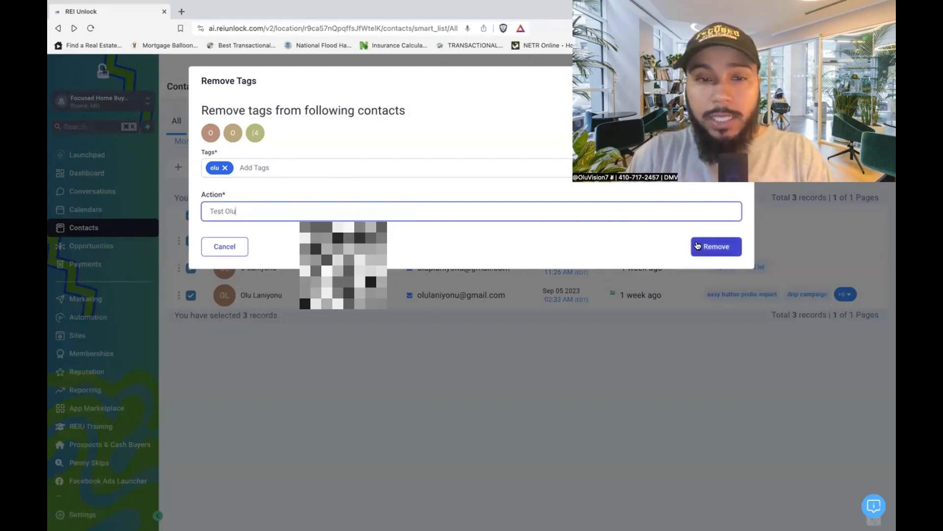
pyautogui.click(669, 248)
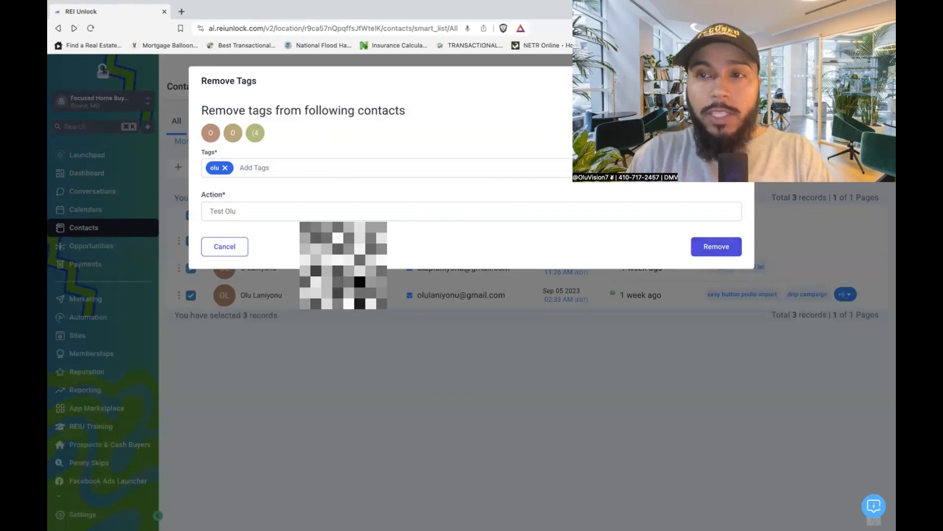
pyautogui.click(738, 81)
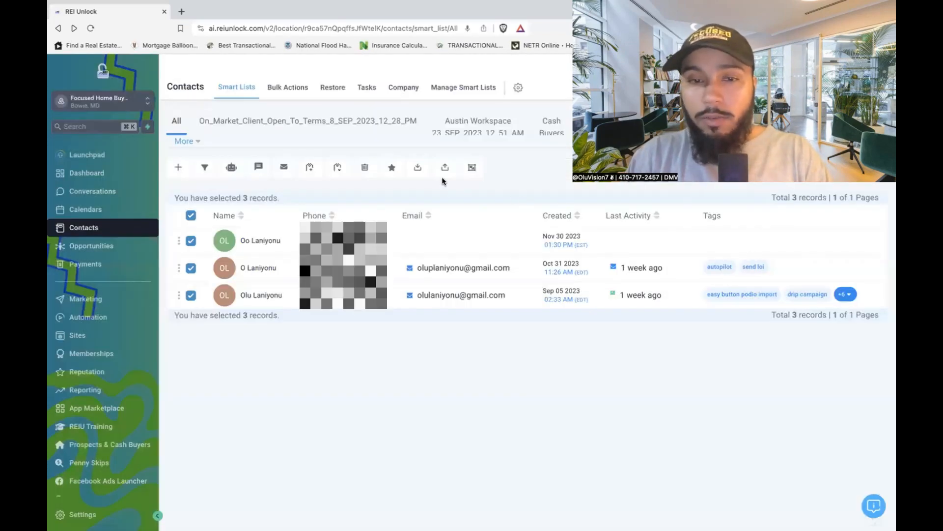
# Add the existing tag bearing the test contacts' first name to the selected contacts, describing the action as "Test" plus that name
pyautogui.click(315, 169)
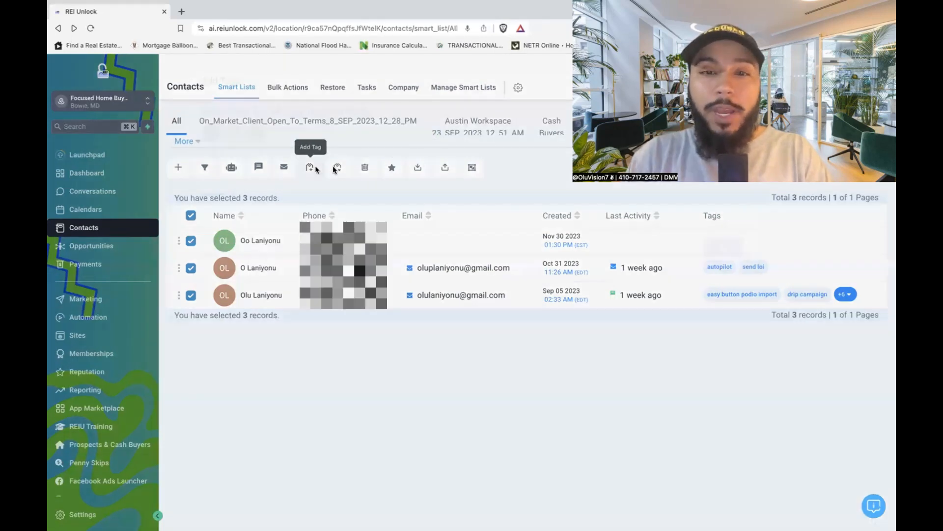
pyautogui.click(344, 171)
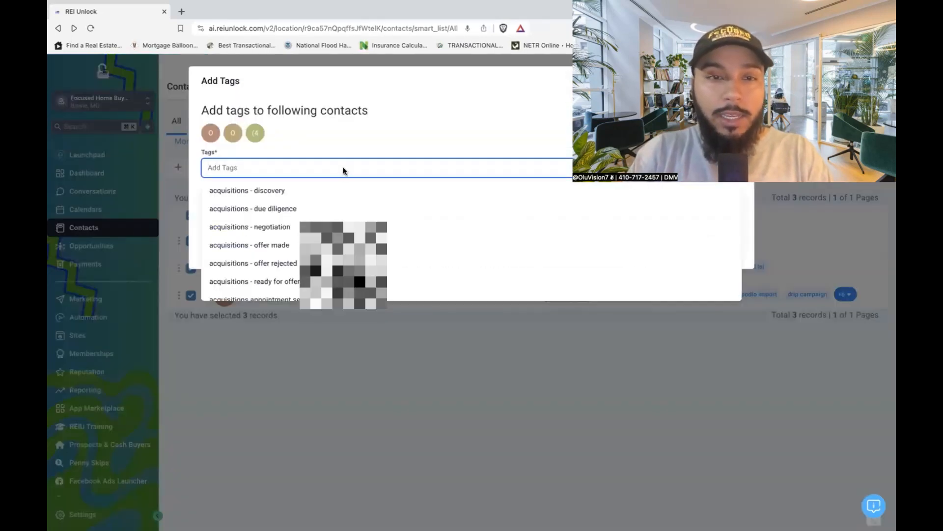
pyautogui.write('olu')
pyautogui.click(322, 191)
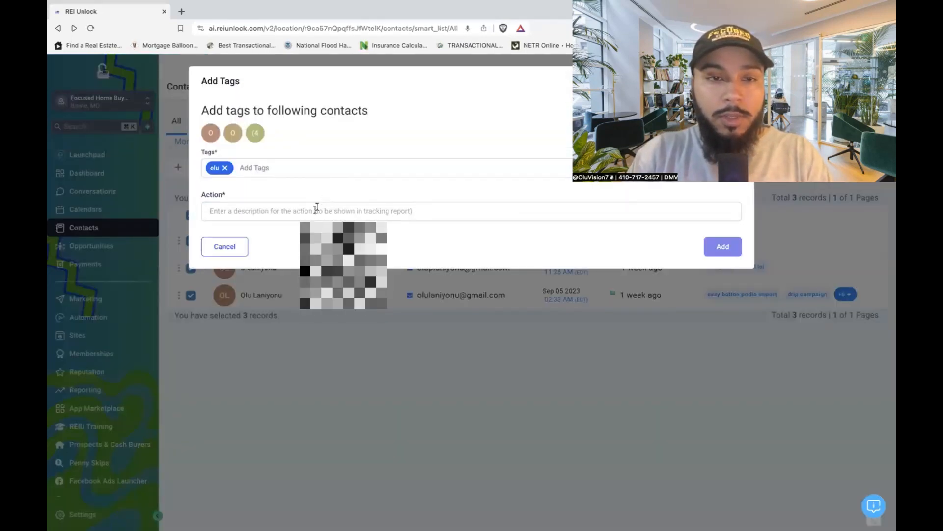
pyautogui.click(316, 207)
pyautogui.write('Test Olu')
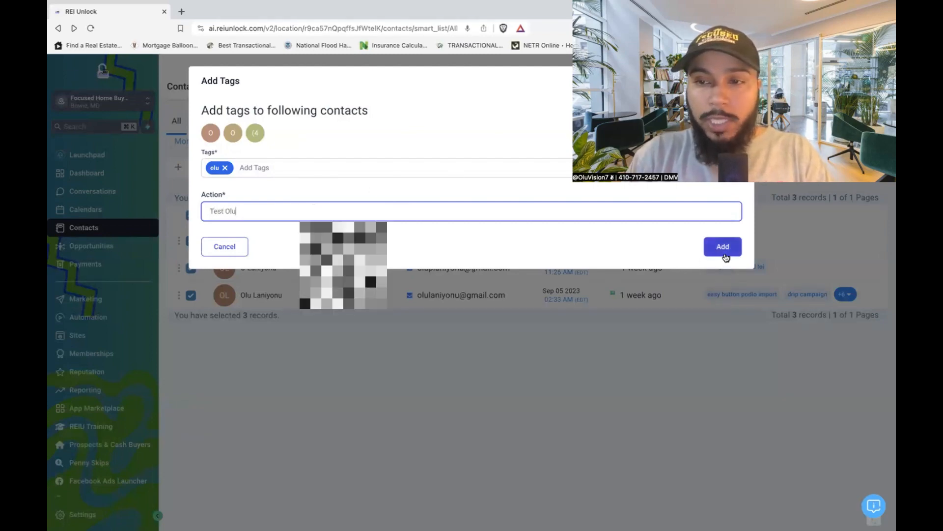
pyautogui.click(723, 250)
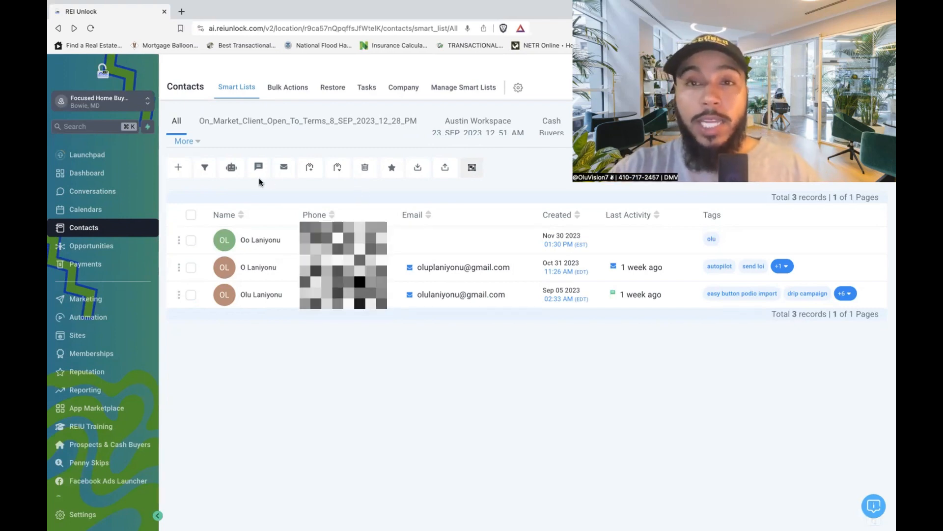
# Select all contacts again, start adding them to a campaign or workflow, and choose "Workflow - Power Dialer"
pyautogui.click(191, 215)
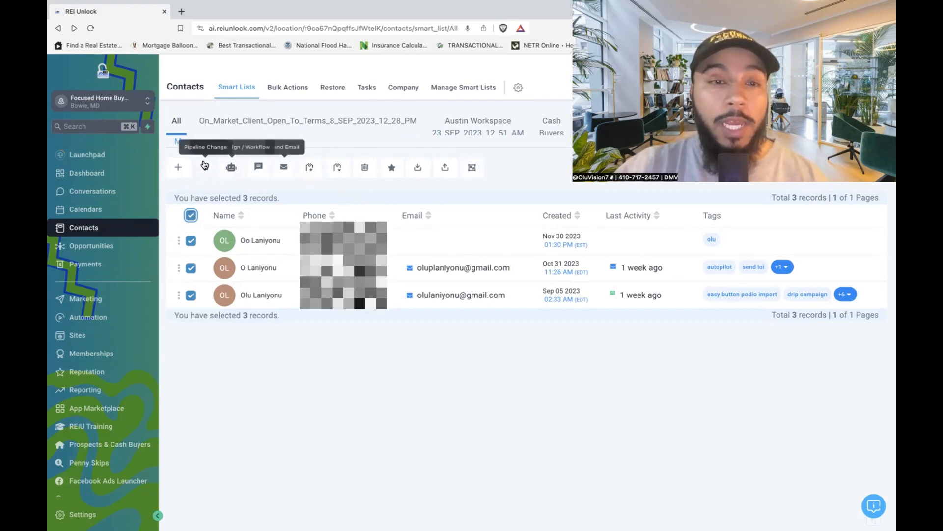
pyautogui.click(231, 168)
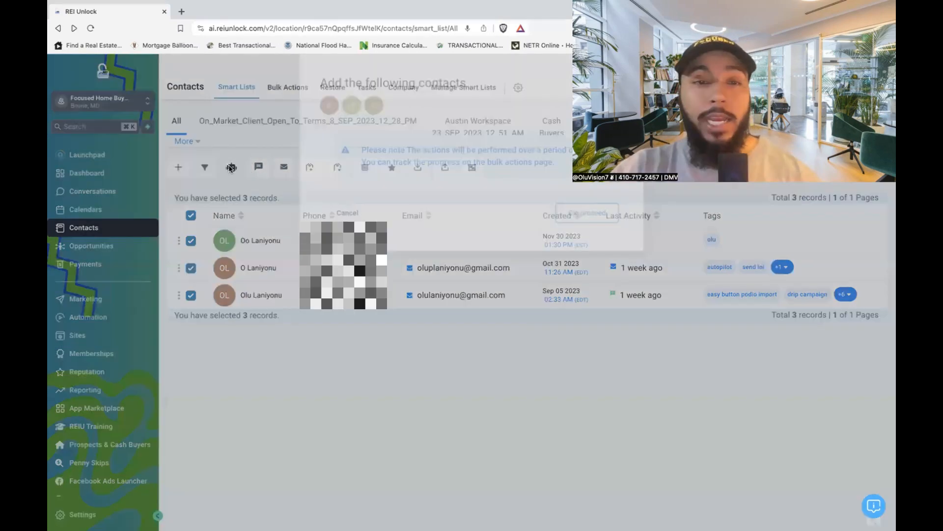
pyautogui.click(564, 255)
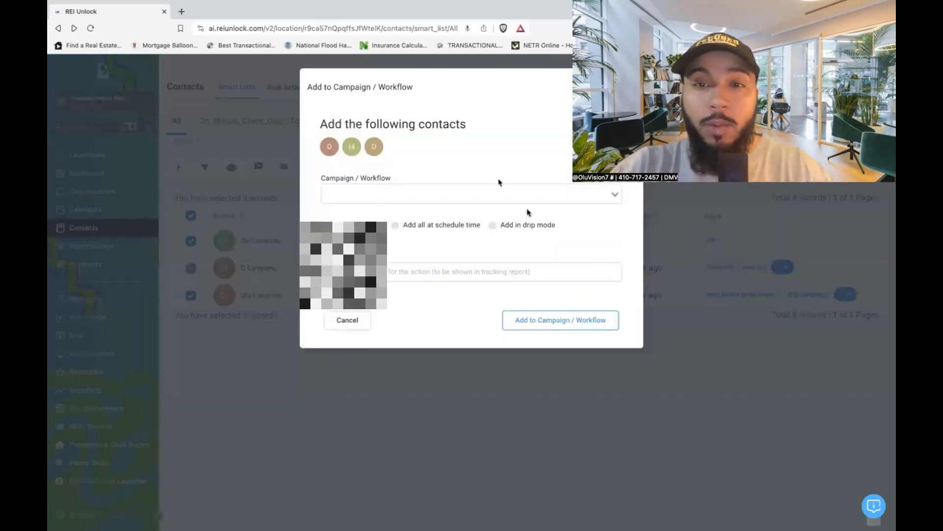
pyautogui.click(481, 192)
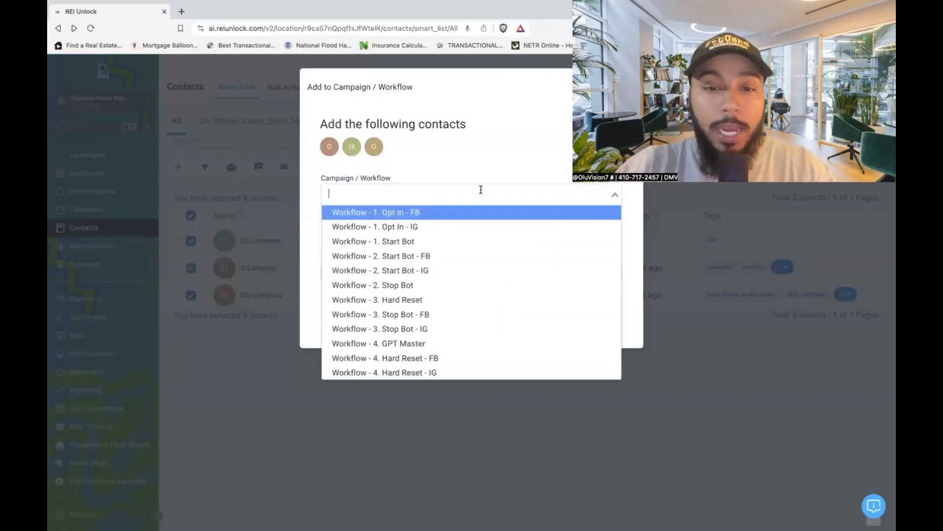
pyautogui.write('powe')
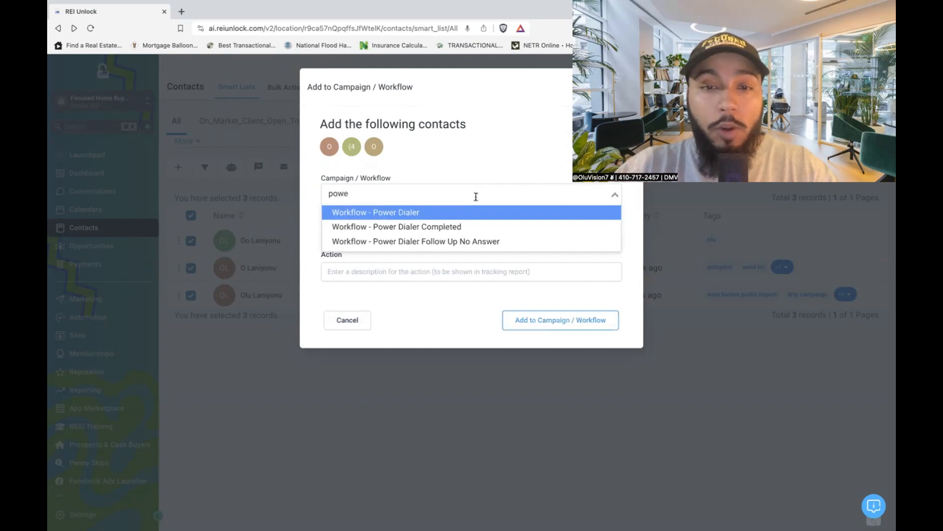
pyautogui.click(468, 211)
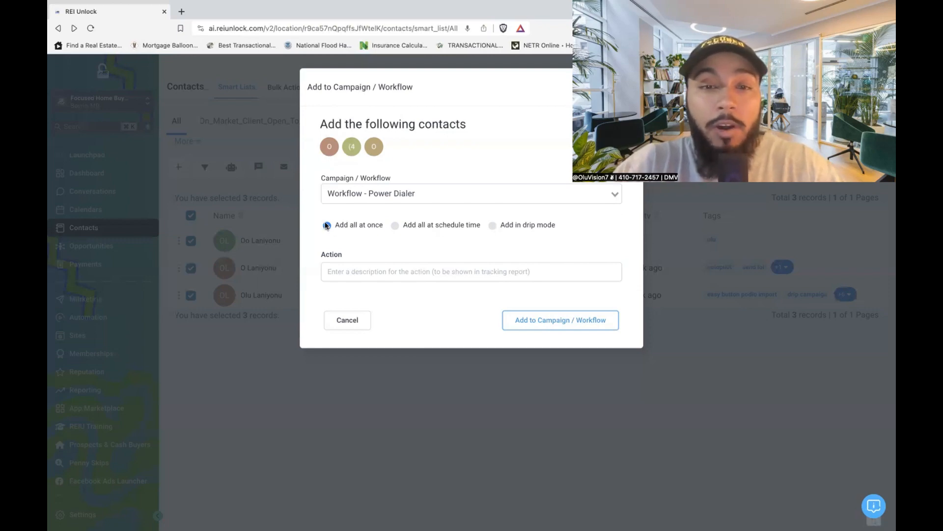
# Try drip mode with a batch quantity of 200, repeating after 1 day, with Saturday and Sunday excluded
pyautogui.click(493, 225)
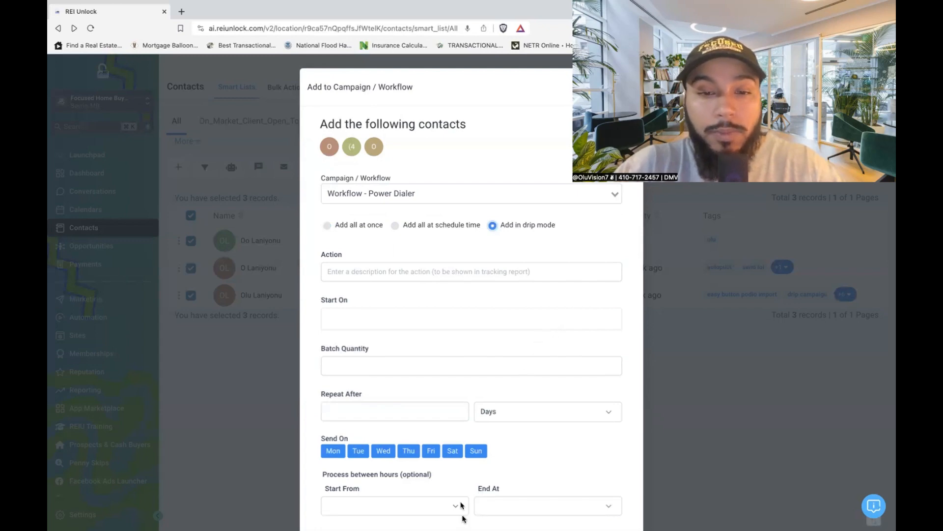
pyautogui.scroll(-2, 435, 323)
pyautogui.click(420, 294)
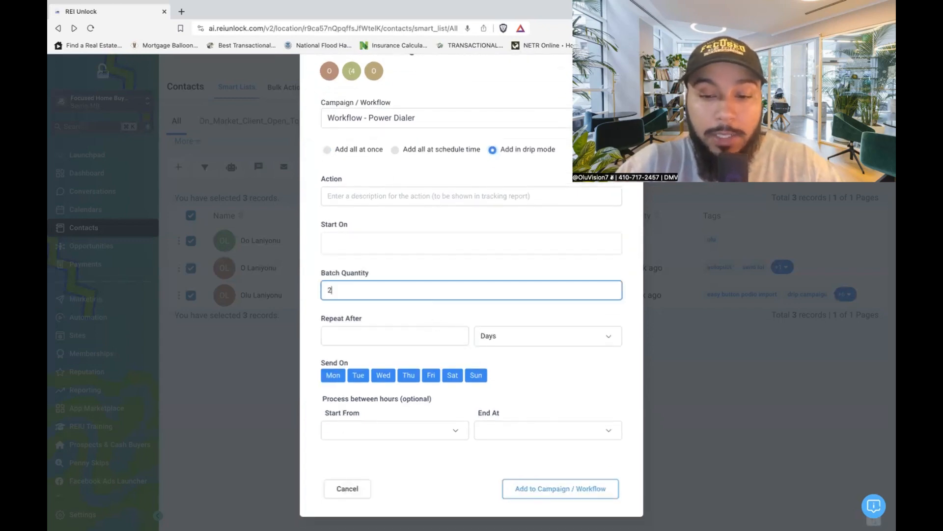
pyautogui.click(411, 329)
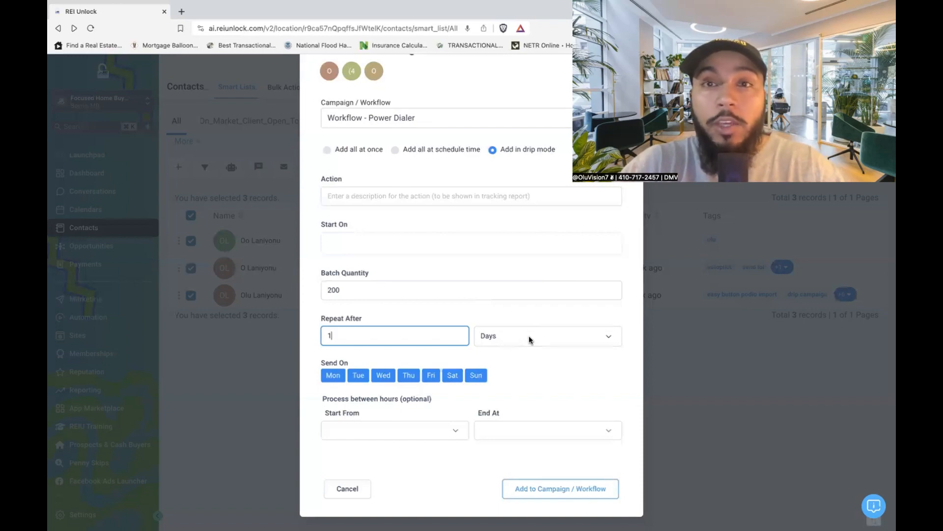
pyautogui.click(453, 375)
pyautogui.click(476, 375)
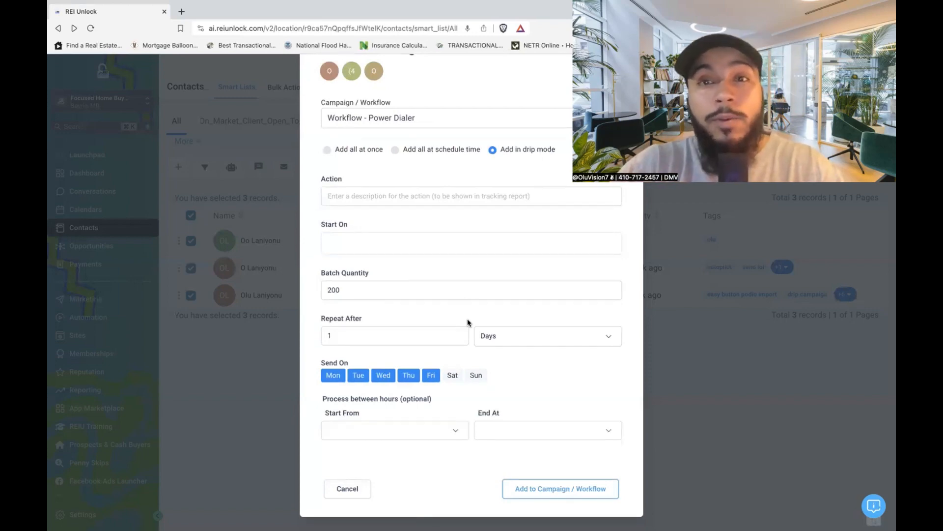
# Add all selected contacts to the Power Dialer workflow at once, with the action description "Test"
pyautogui.click(326, 150)
pyautogui.click(524, 274)
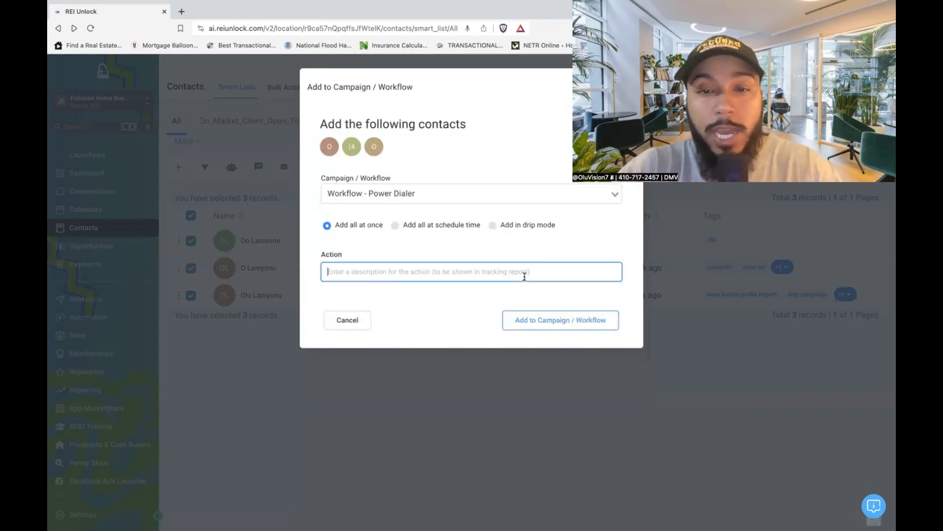
pyautogui.write('Test')
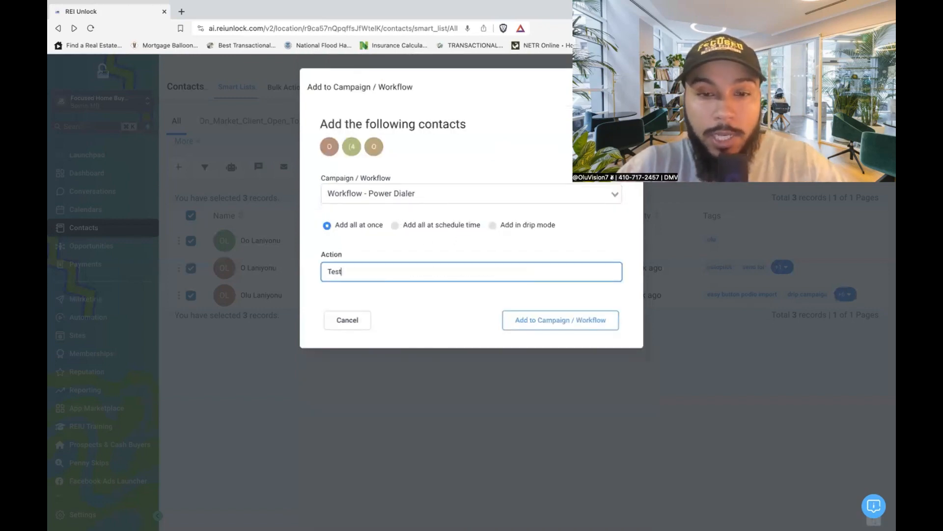
pyautogui.click(568, 320)
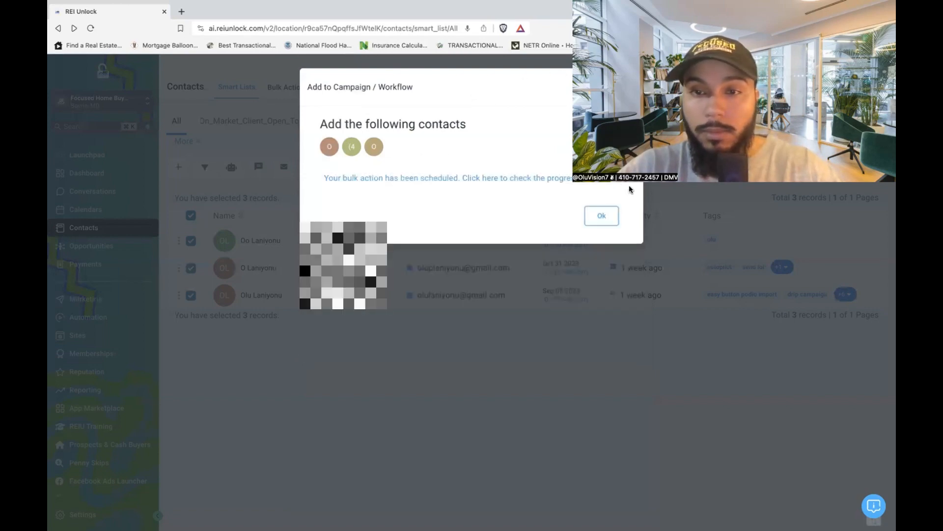
pyautogui.click(612, 216)
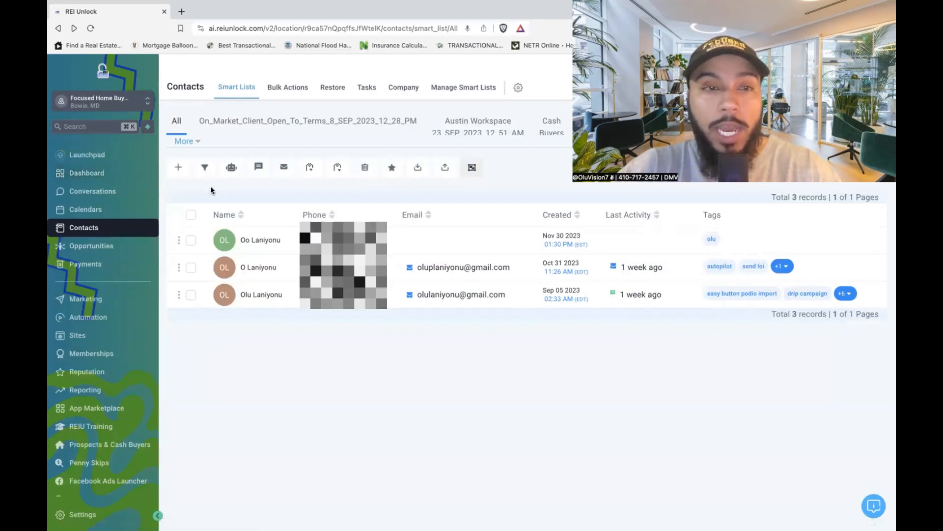
# On the dashboard, filter the Manual Actions summary to the user who shares the test contacts' name
pyautogui.click(117, 177)
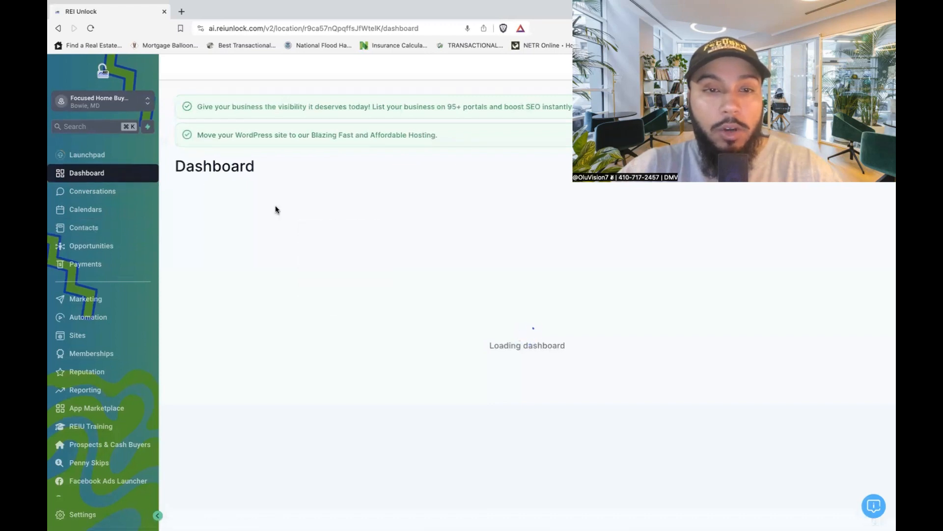
pyautogui.scroll(-4, 275, 210)
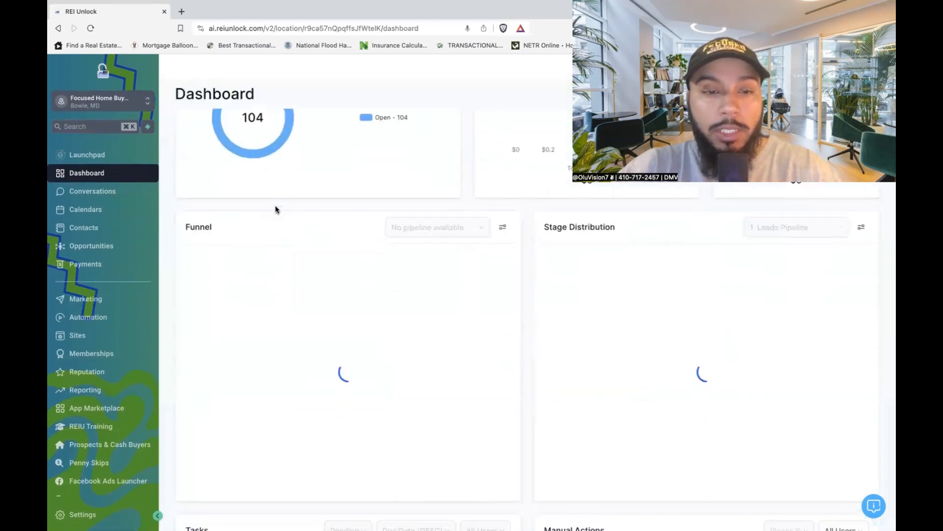
pyautogui.scroll(-6, 275, 210)
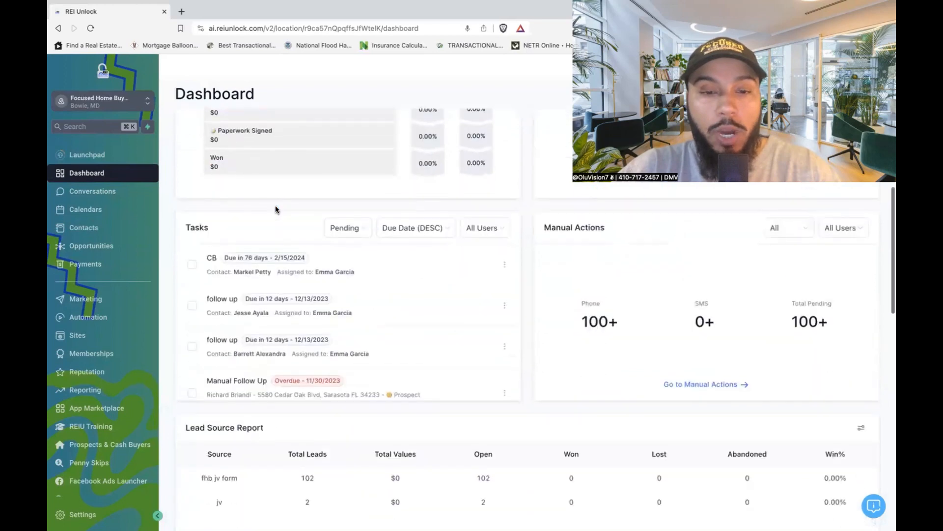
pyautogui.scroll(-5, 275, 210)
pyautogui.scroll(4, 275, 210)
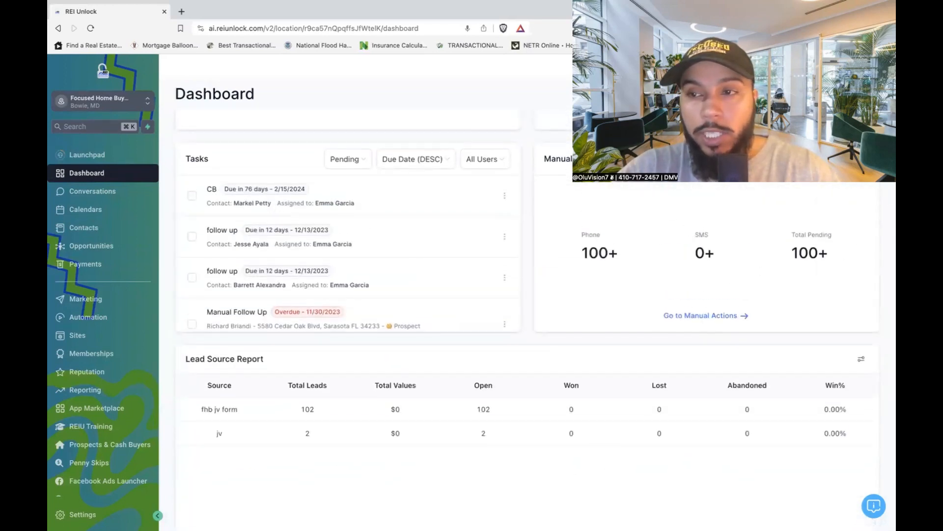
pyautogui.click(839, 159)
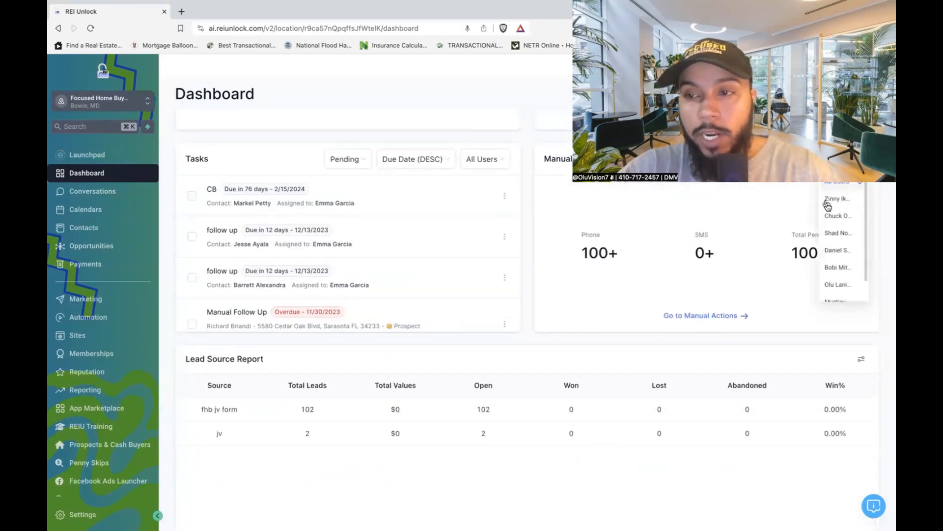
pyautogui.click(841, 285)
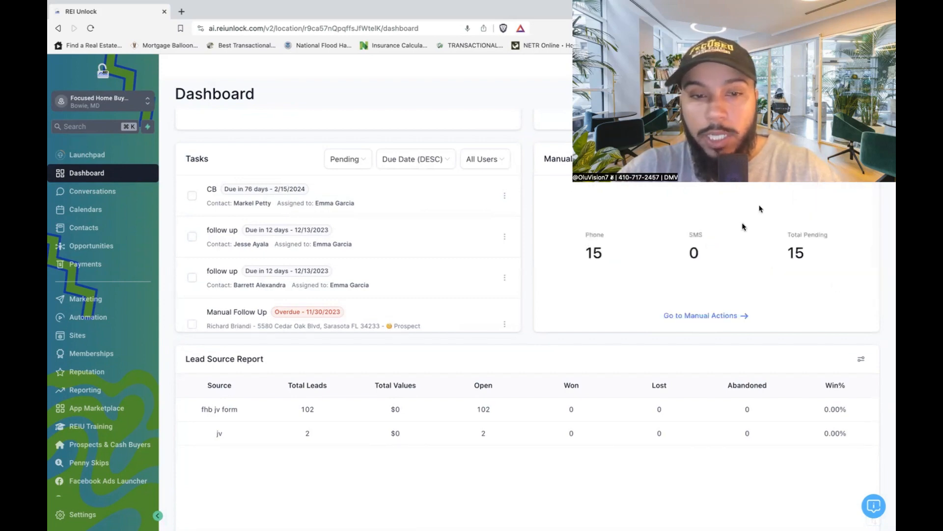
# Open the full manual actions list, filter it to that same assigned user, and review the queued Power Dialer calls
pyautogui.click(720, 315)
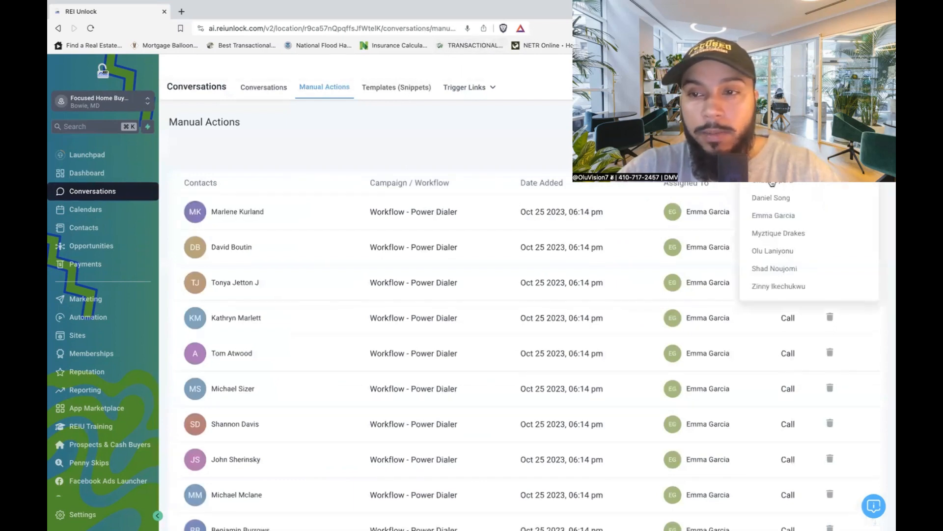
pyautogui.click(772, 250)
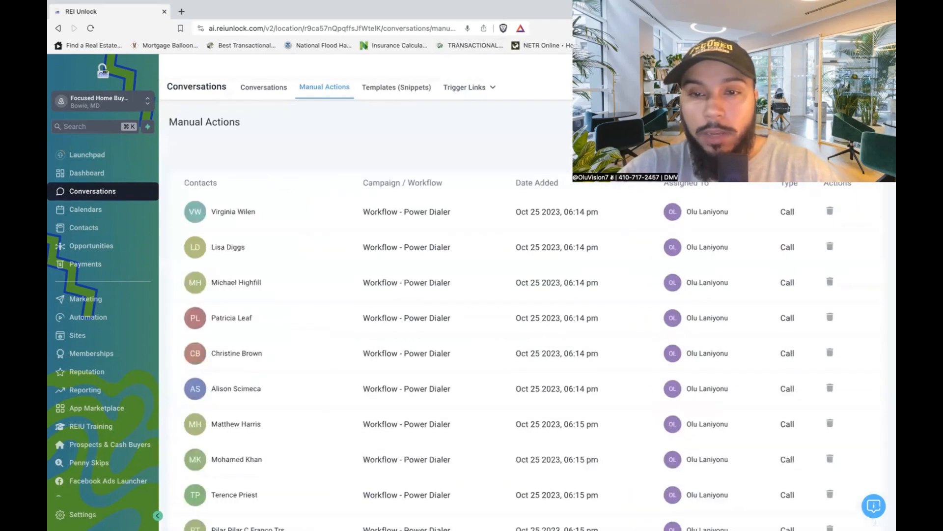
pyautogui.scroll(-5, 497, 156)
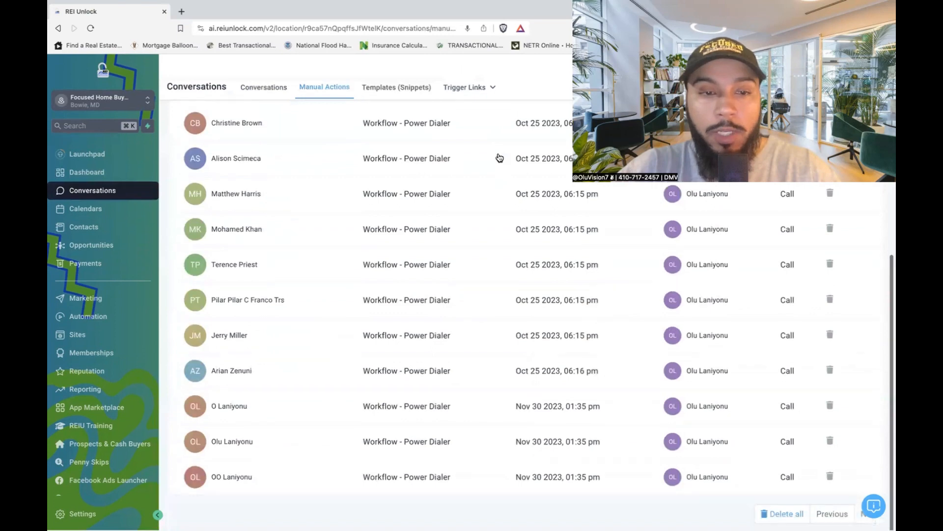
# Start dialing the queued Power Dialer calls, return to the Manual Actions list, and record the call outcome as Busy
pyautogui.scroll(5, 767, 192)
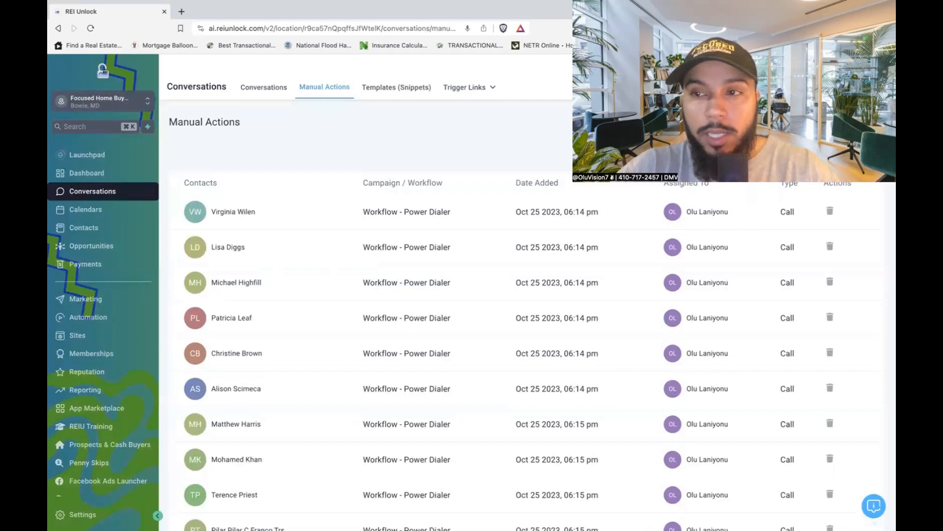
pyautogui.click(851, 146)
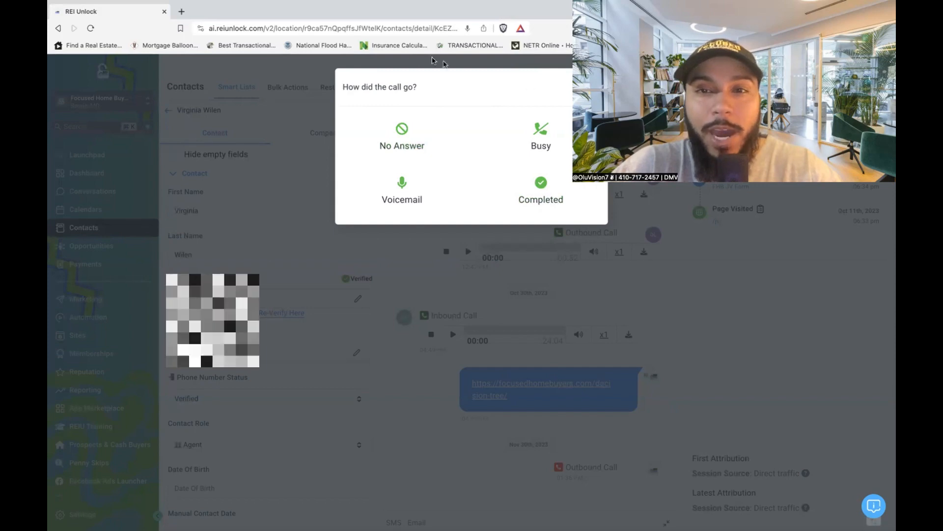
pyautogui.click(54, 29)
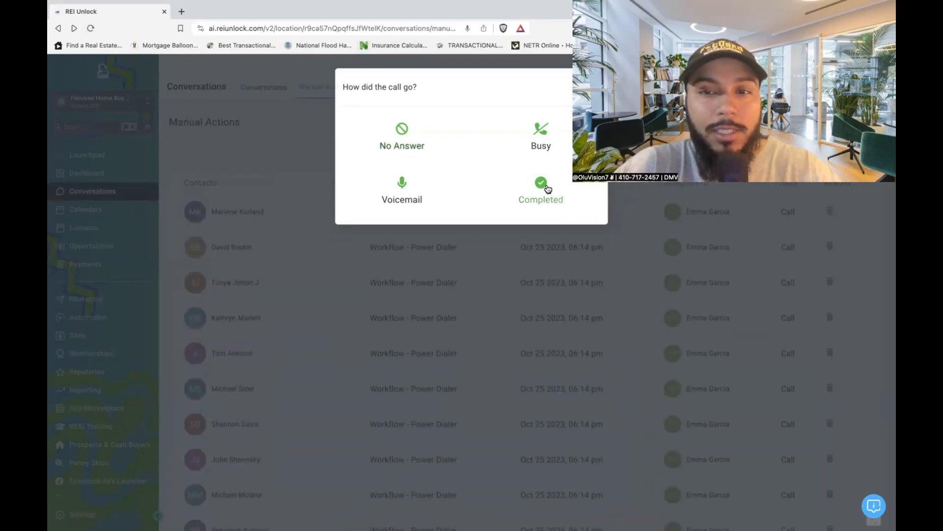
pyautogui.click(542, 142)
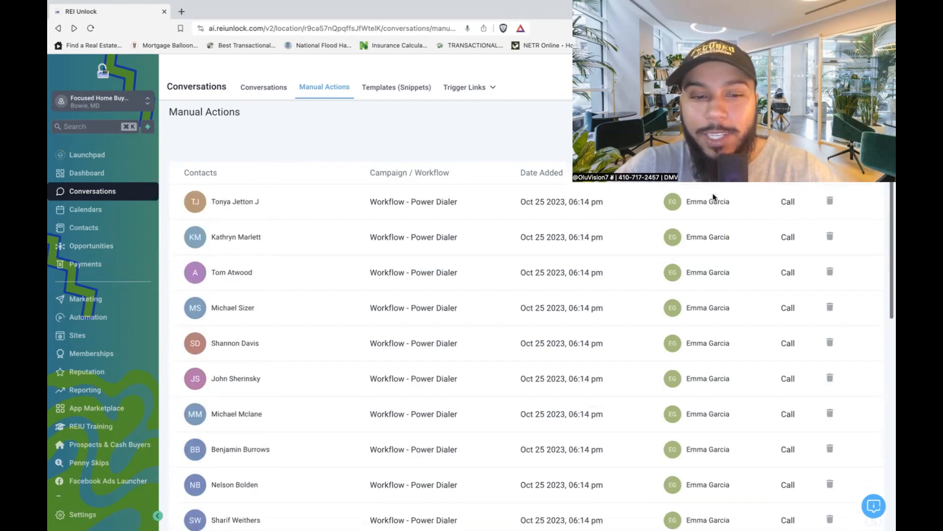
# Limit the manual actions to the three test contacts' calls dated Nov 30 2023 and start dialing them
pyautogui.scroll(-4, 714, 197)
pyautogui.scroll(-8, 715, 197)
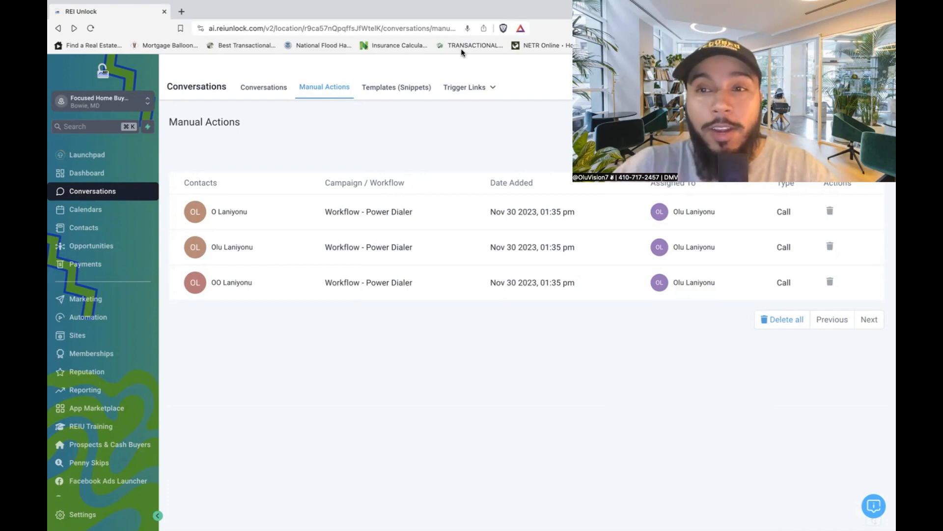
pyautogui.click(467, 87)
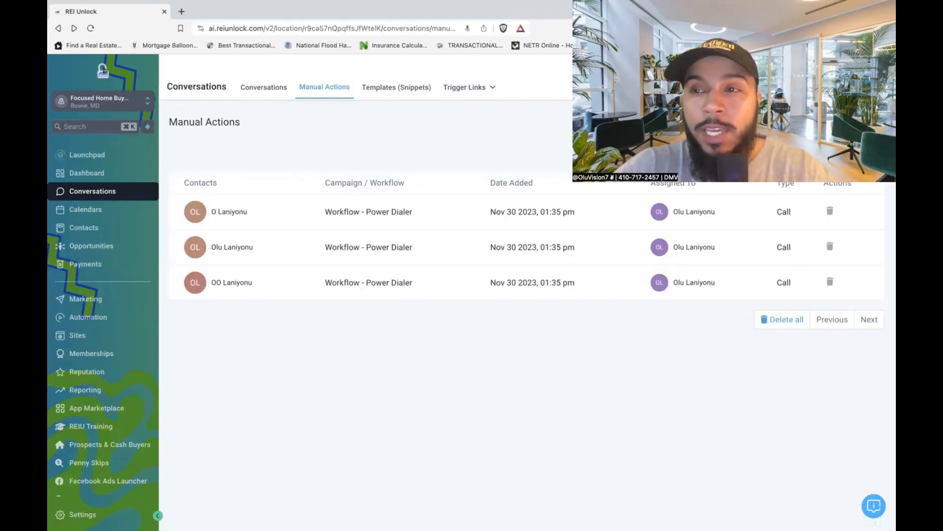
pyautogui.click(856, 148)
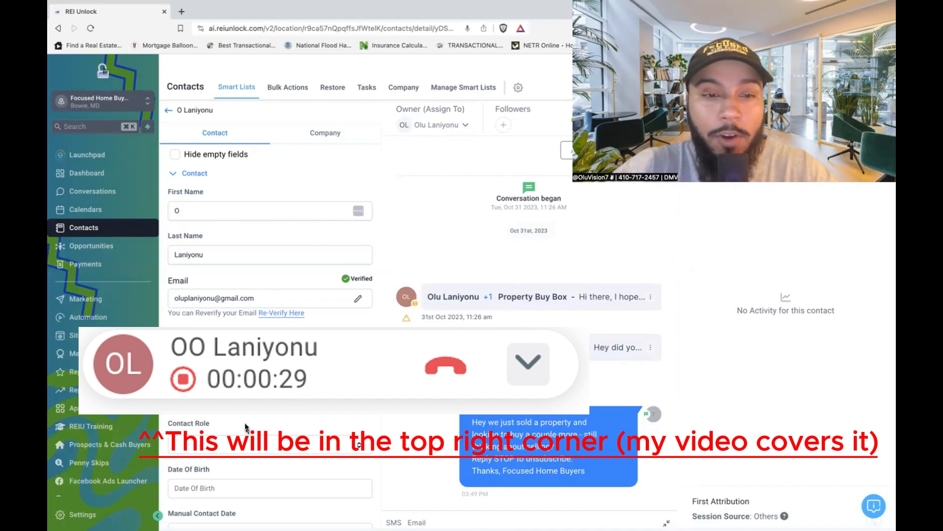
# Review the first test contact's details and workflows during the call, and end the call with the outcome Busy
pyautogui.scroll(-15, 359, 445)
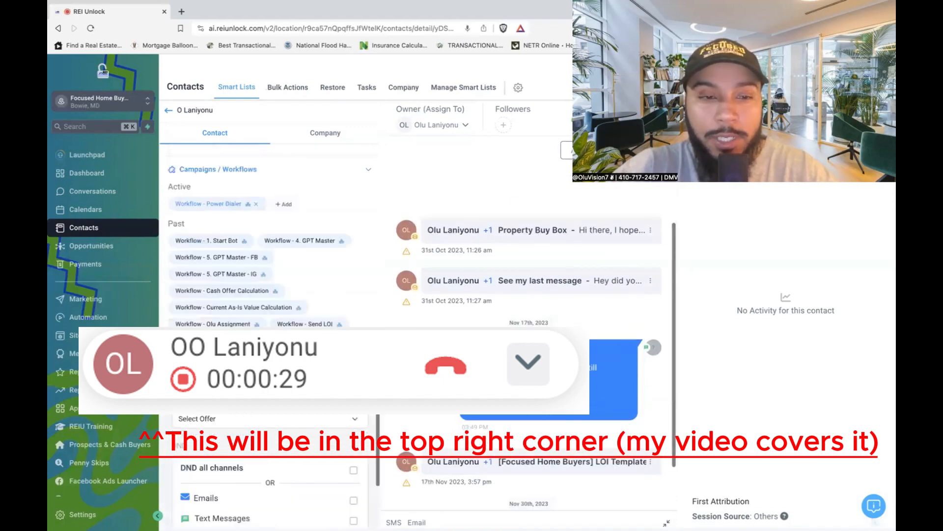
pyautogui.scroll(10, 270, 236)
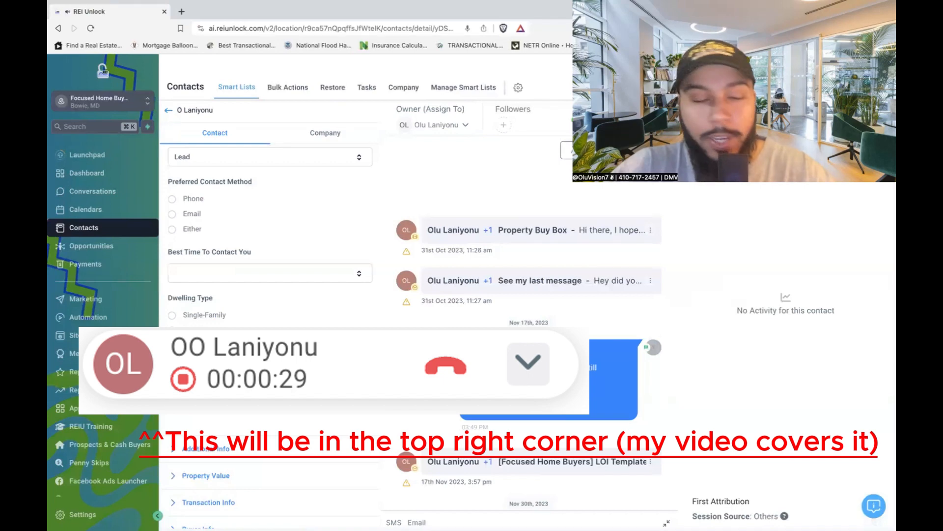
pyautogui.click(767, 68)
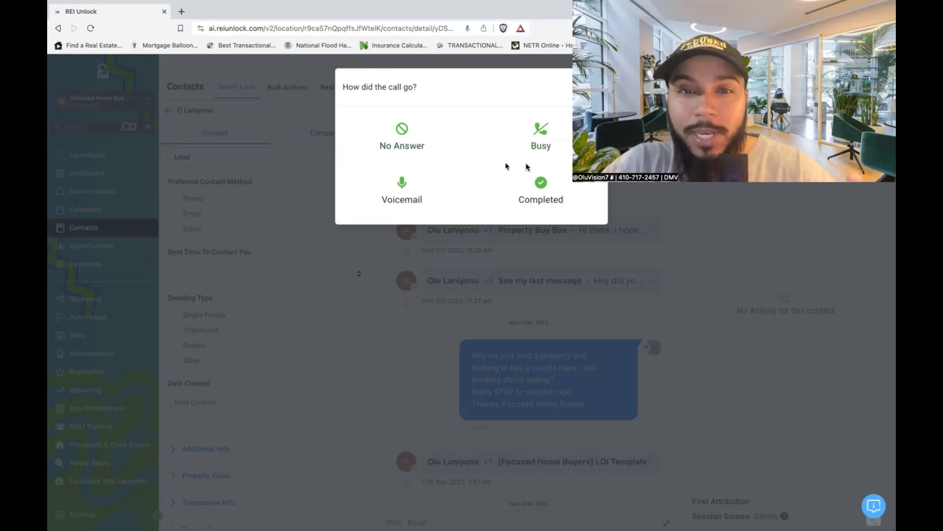
pyautogui.click(533, 131)
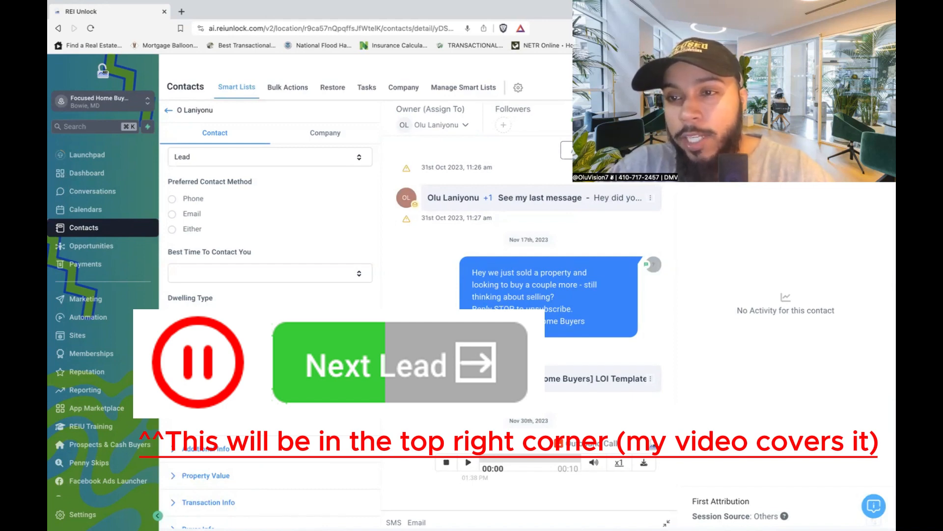
# Open the notes of the dialed contact and save a new note
pyautogui.click(757, 114)
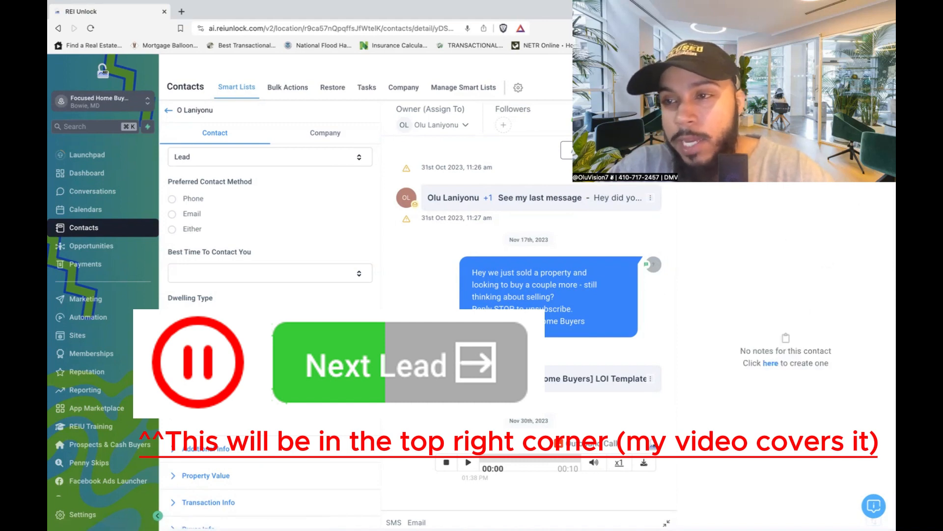
pyautogui.click(867, 137)
pyautogui.click(785, 165)
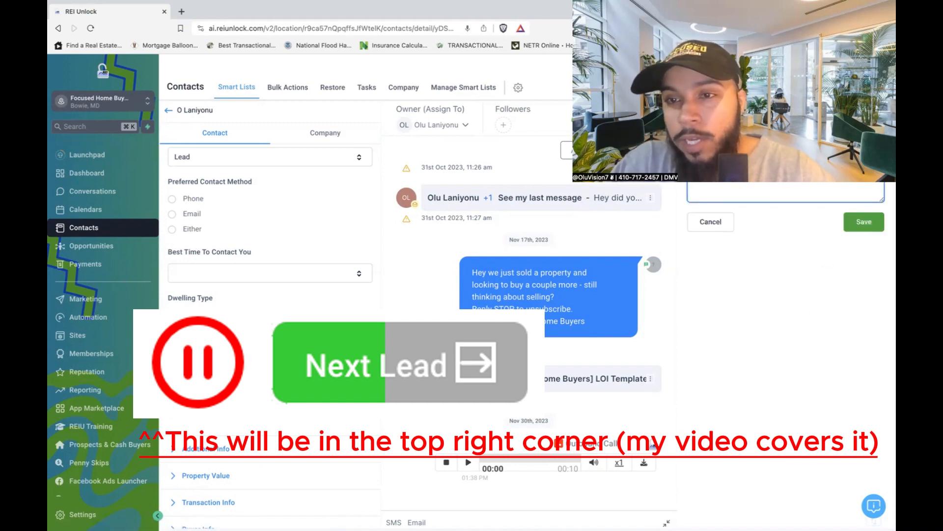
pyautogui.click(857, 221)
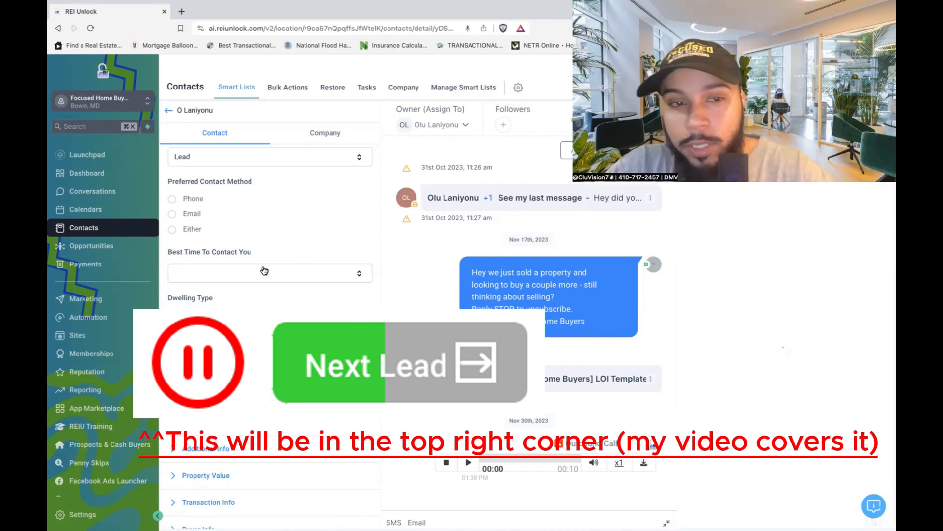
# Enter the street address as the Property Address in the contact's Additional Info and save the record
pyautogui.scroll(-4, 263, 270)
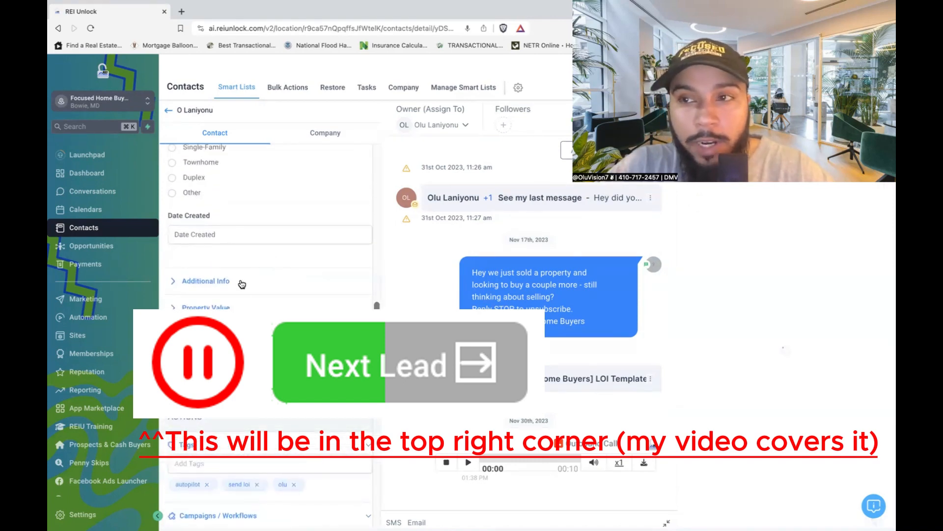
pyautogui.click(241, 283)
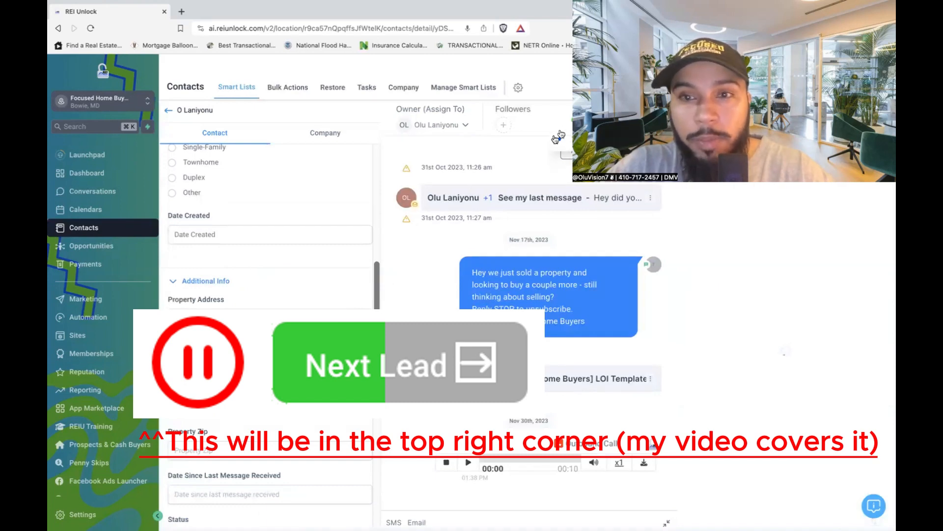
pyautogui.scroll(-1, 228, 267)
pyautogui.click(225, 271)
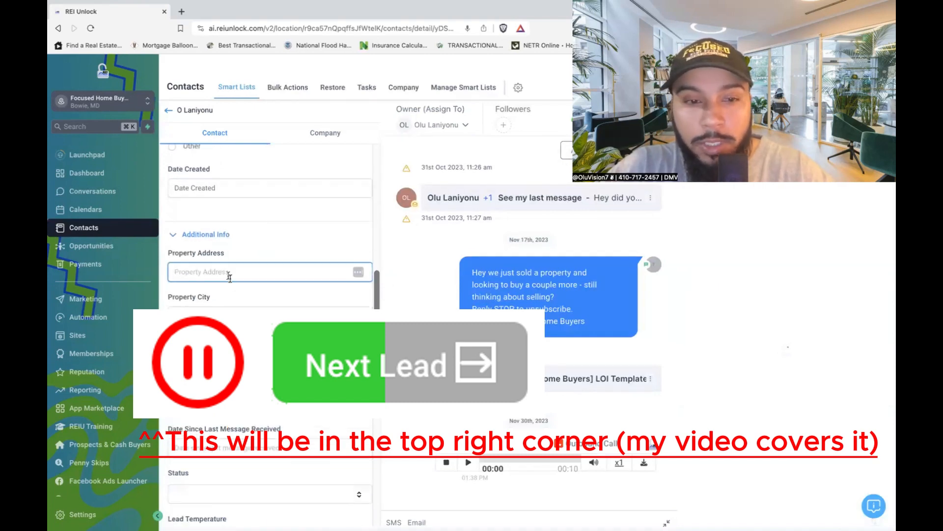
pyautogui.write('123 main st')
pyautogui.click(360, 513)
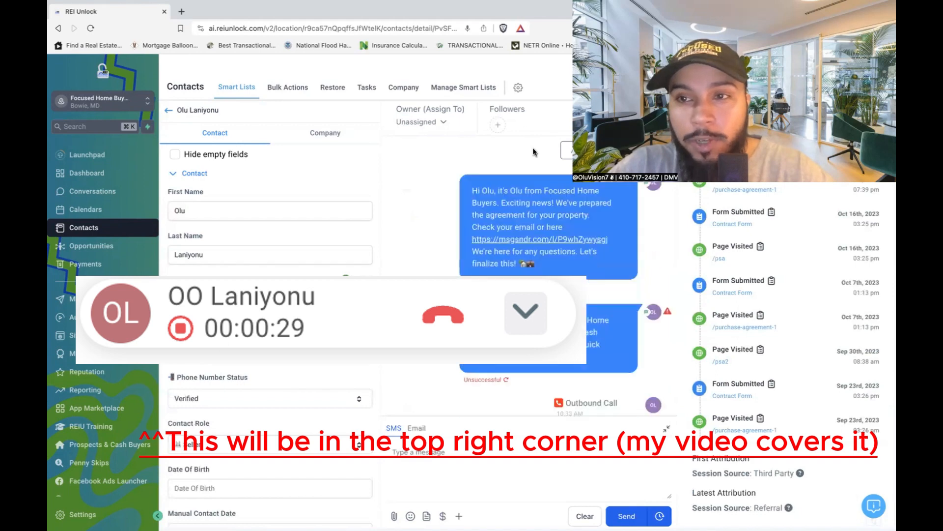
# Record the second test contact's call as Completed and the third one's as Voicemail, collapsing the message composer between calls
pyautogui.scroll(5, 534, 152)
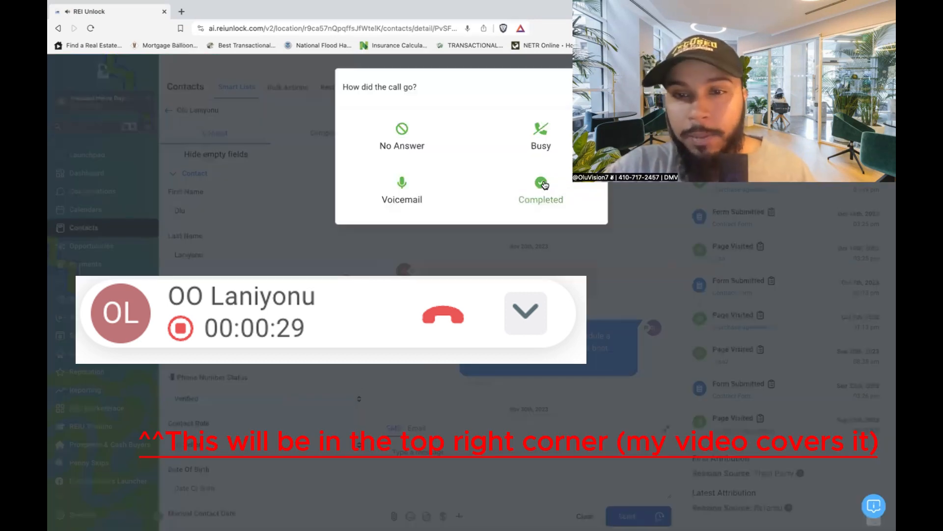
pyautogui.click(544, 180)
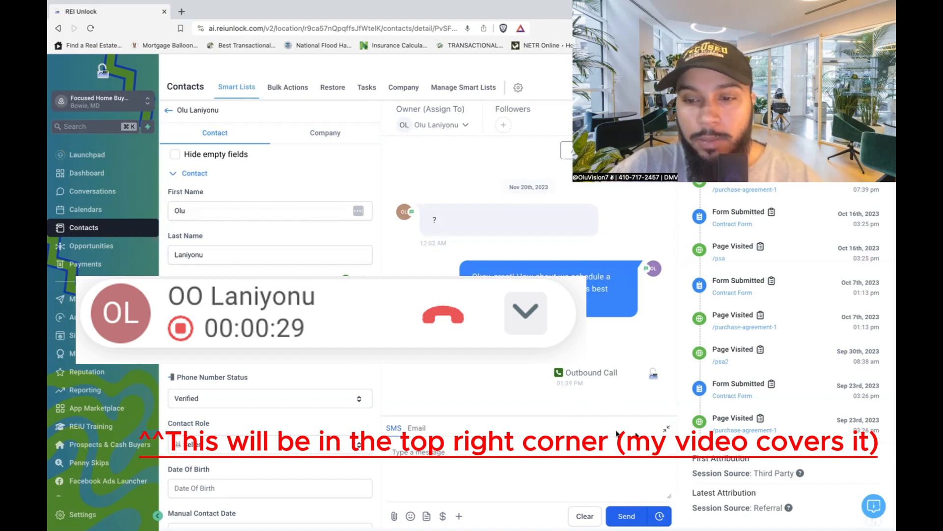
pyautogui.click(664, 429)
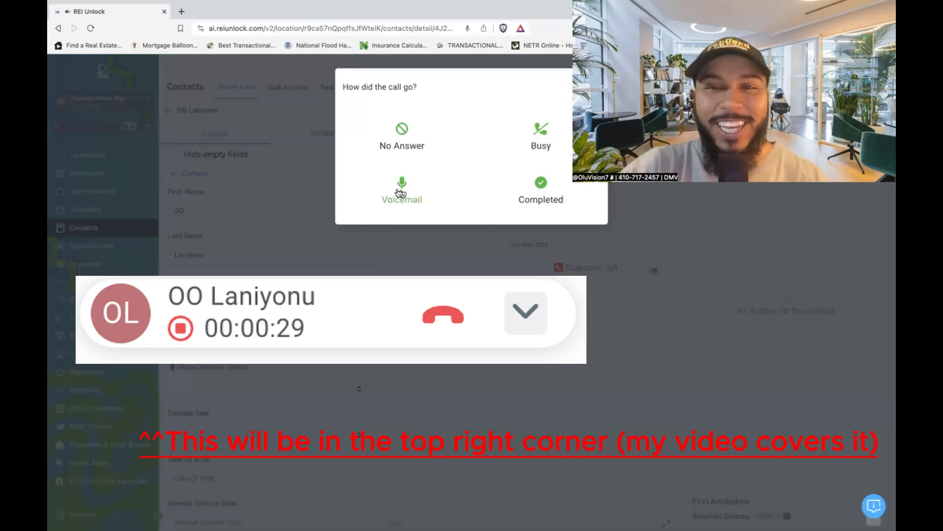
pyautogui.click(398, 191)
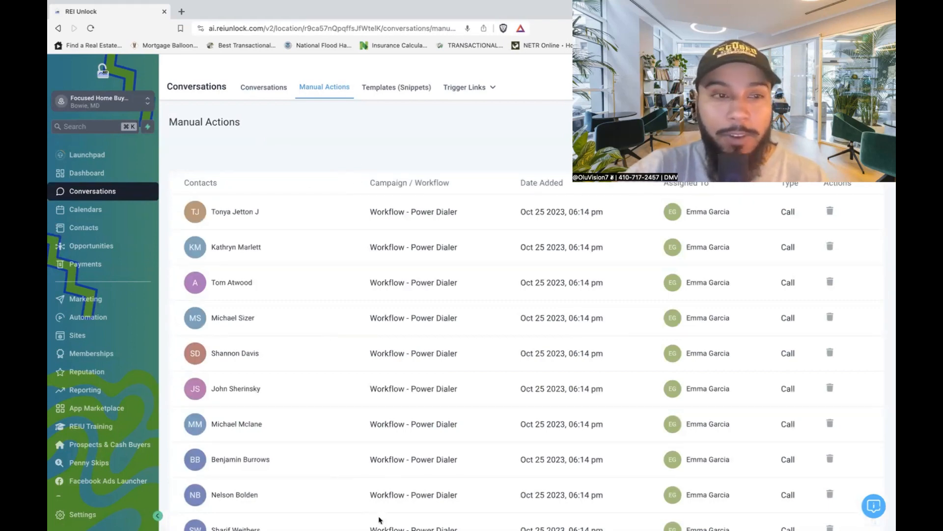
# Open the first test contact's conversation, review the Power Dialer opportunity and follow-up text, and play back the voicemail
pyautogui.click(280, 90)
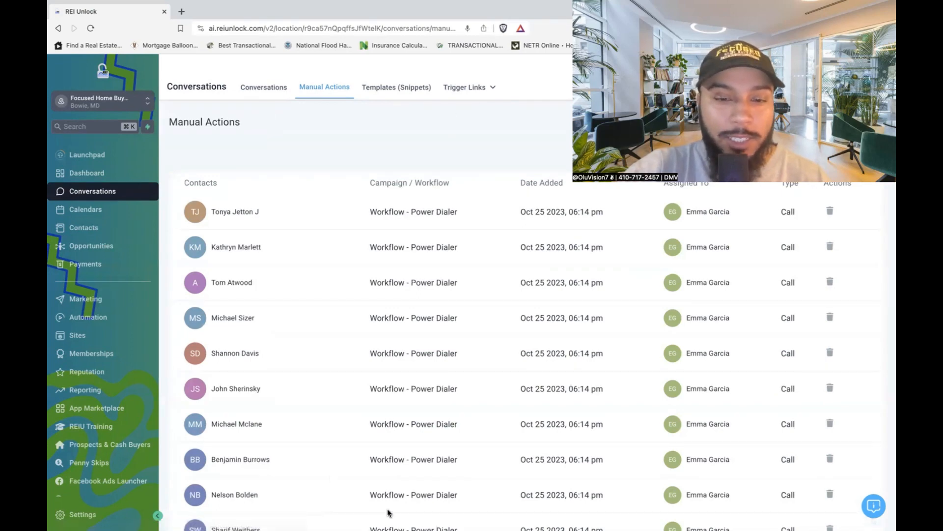
pyautogui.scroll(-3, 509, 299)
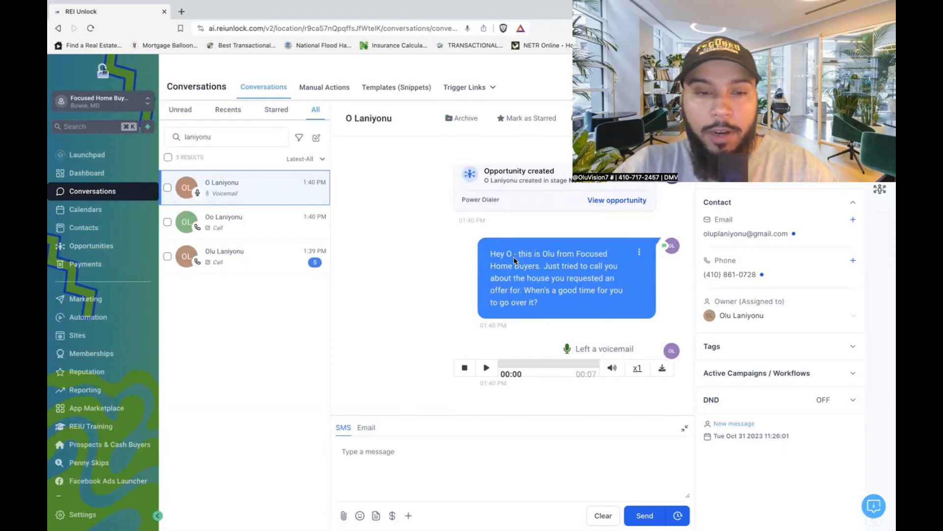
pyautogui.scroll(1, 514, 260)
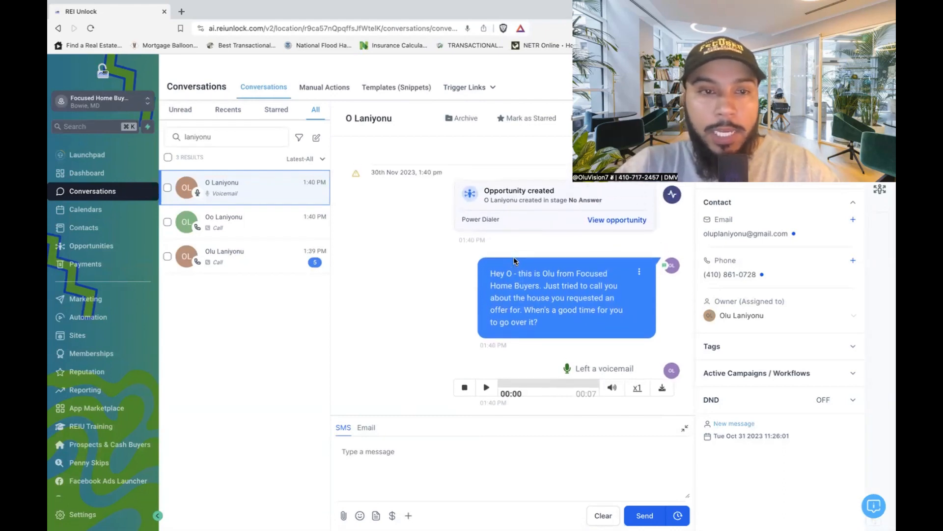
pyautogui.scroll(-1, 517, 236)
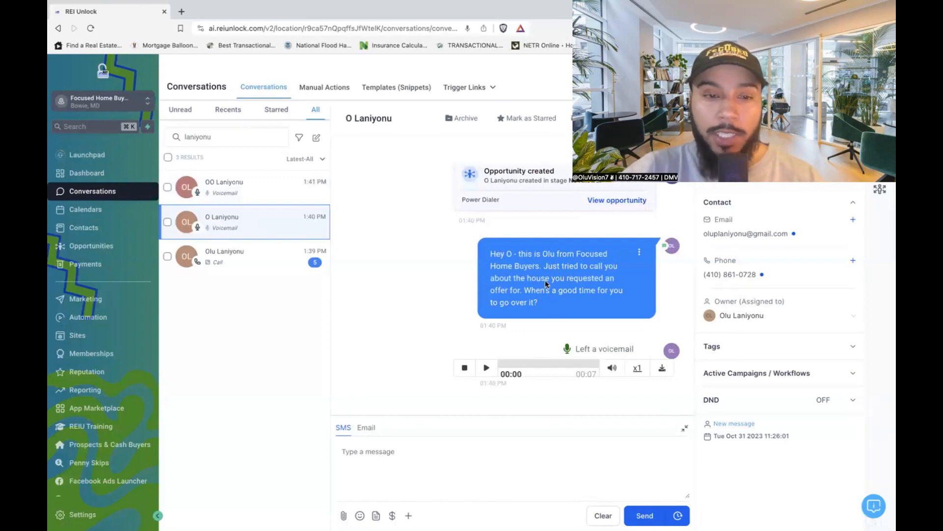
pyautogui.click(485, 368)
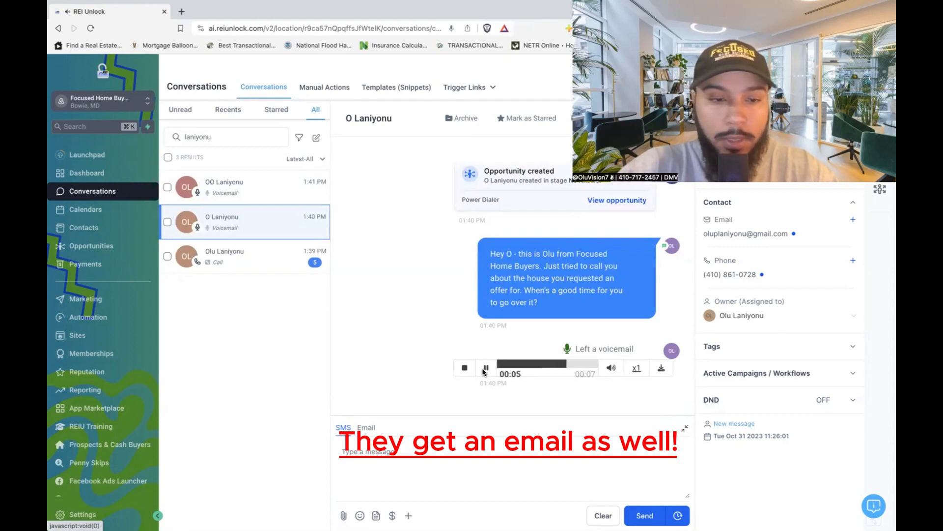
pyautogui.click(484, 369)
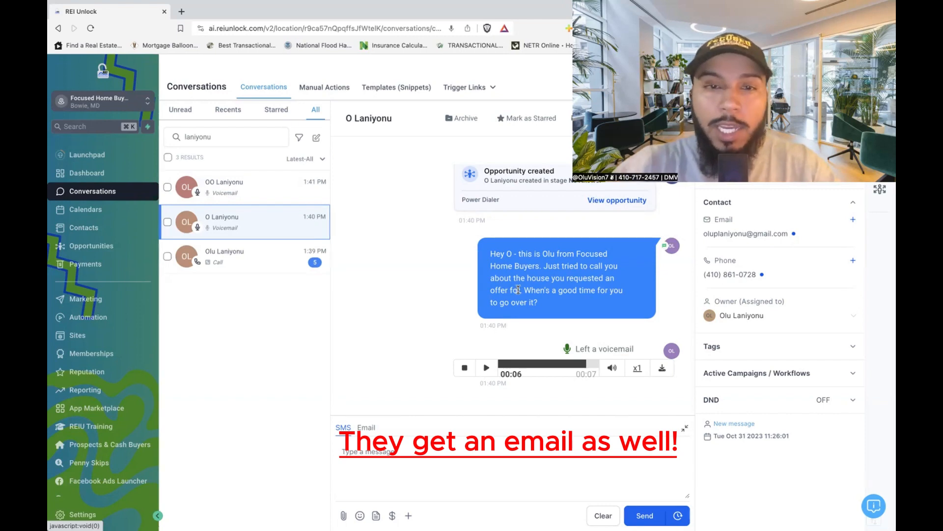
# Compare the conversation logged as Completed with the other voicemail contact's conversation, with the message composer collapsed
pyautogui.click(254, 260)
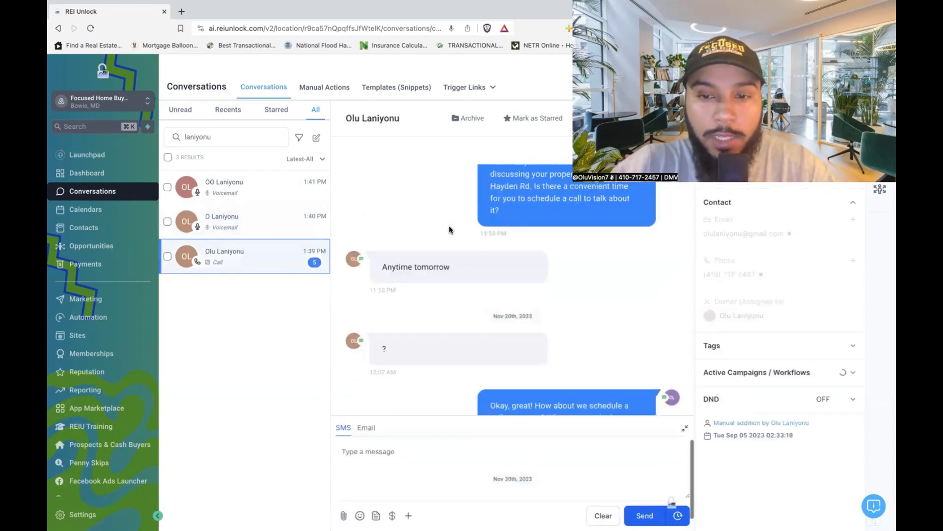
pyautogui.click(684, 428)
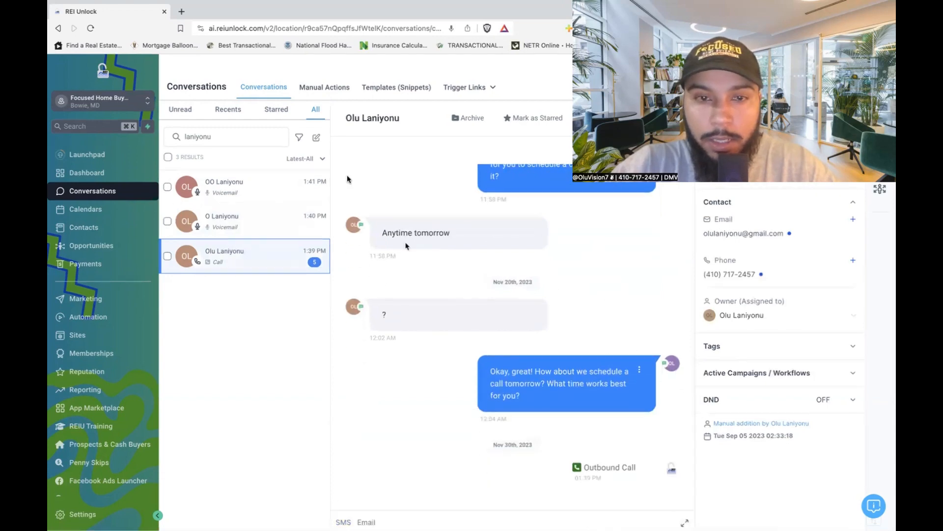
pyautogui.click(253, 187)
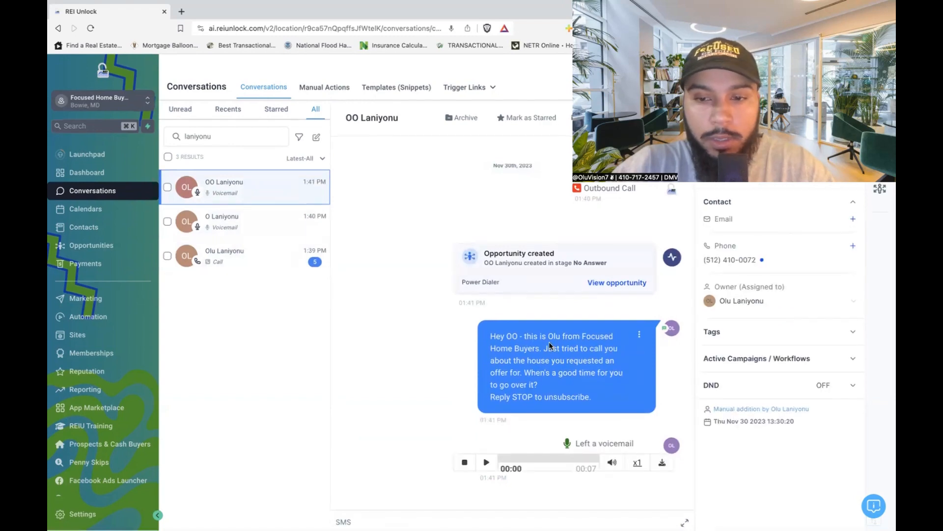
pyautogui.click(242, 263)
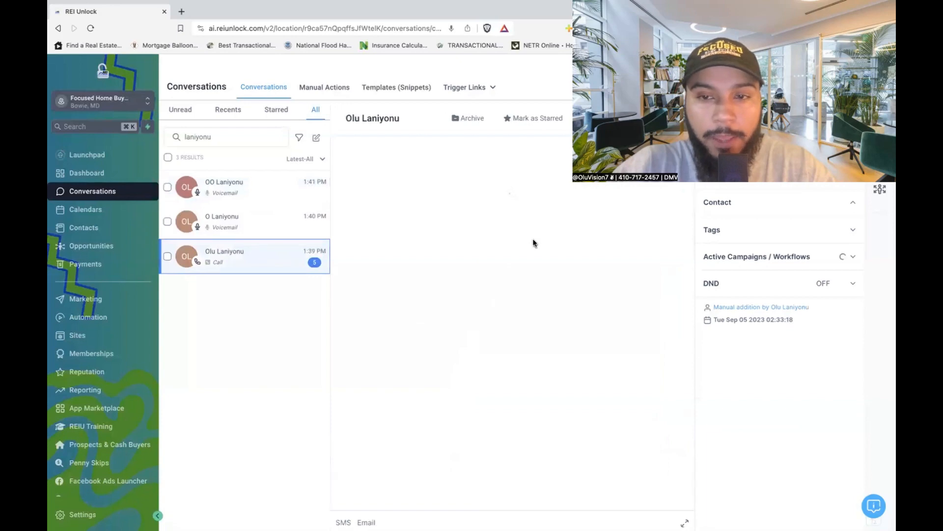